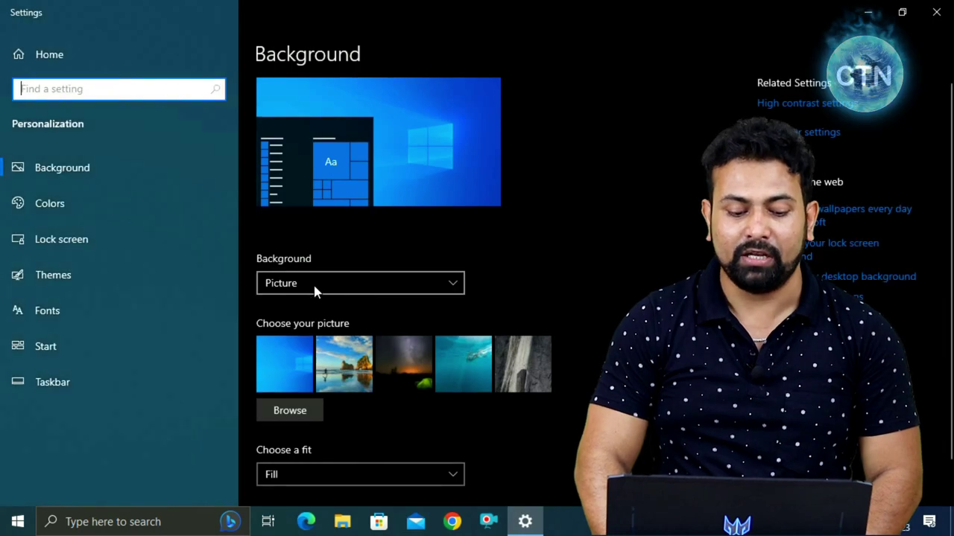
- Check the desktop background types, and set the lock screen background to Windows spotlight
{"action": "left_click", "coordinate": [341, 284]}
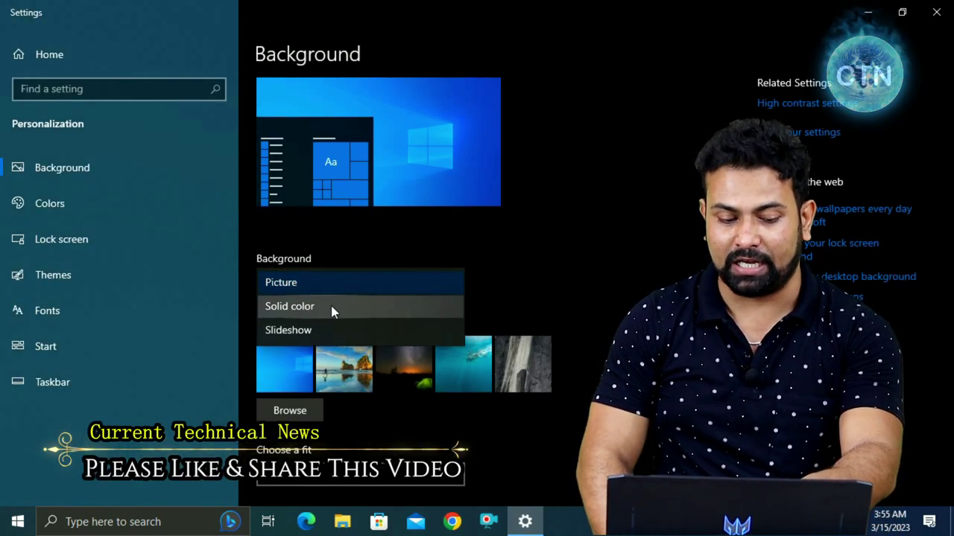
{"action": "left_click", "coordinate": [54, 237]}
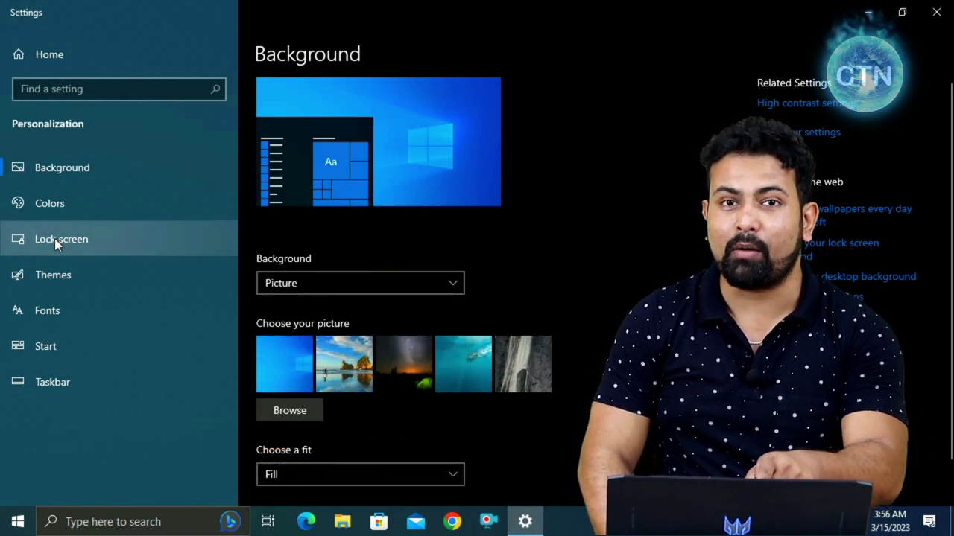
{"action": "left_click", "coordinate": [55, 239]}
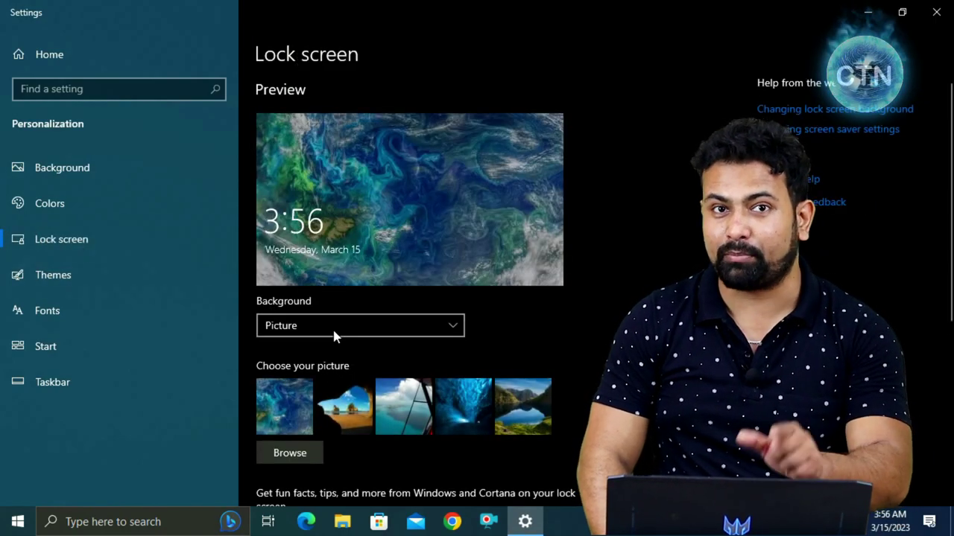
{"action": "left_click", "coordinate": [333, 327]}
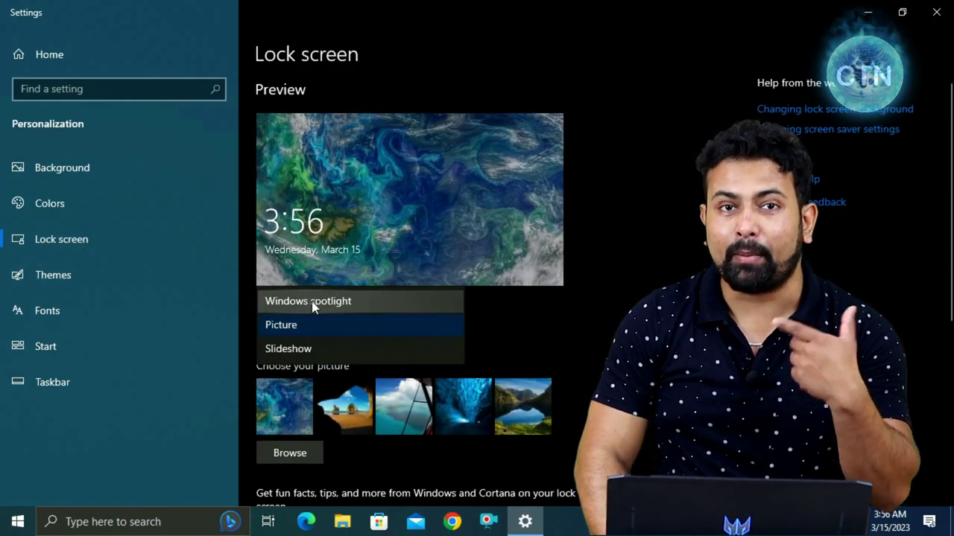
{"action": "left_click", "coordinate": [312, 302]}
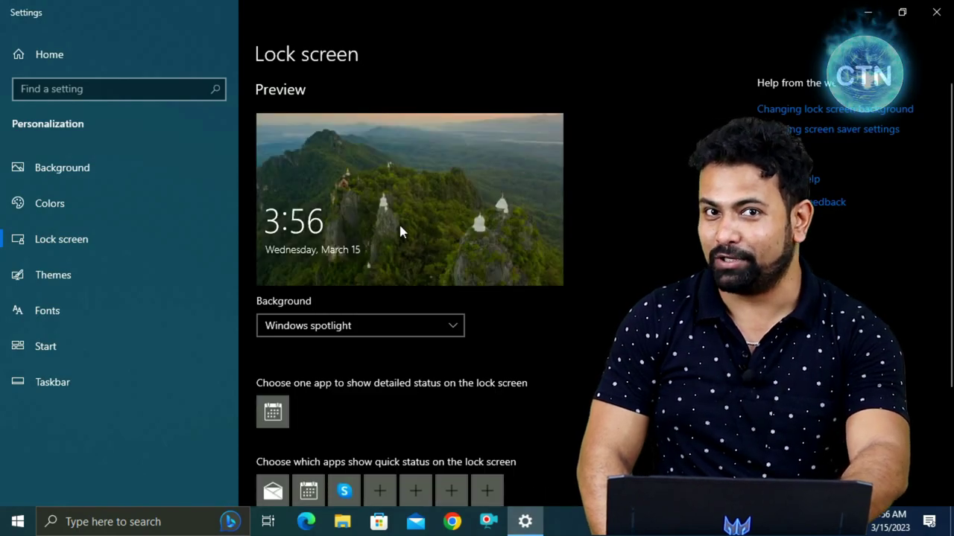
{"action": "left_click", "coordinate": [364, 325]}
{"action": "left_click", "coordinate": [355, 333]}
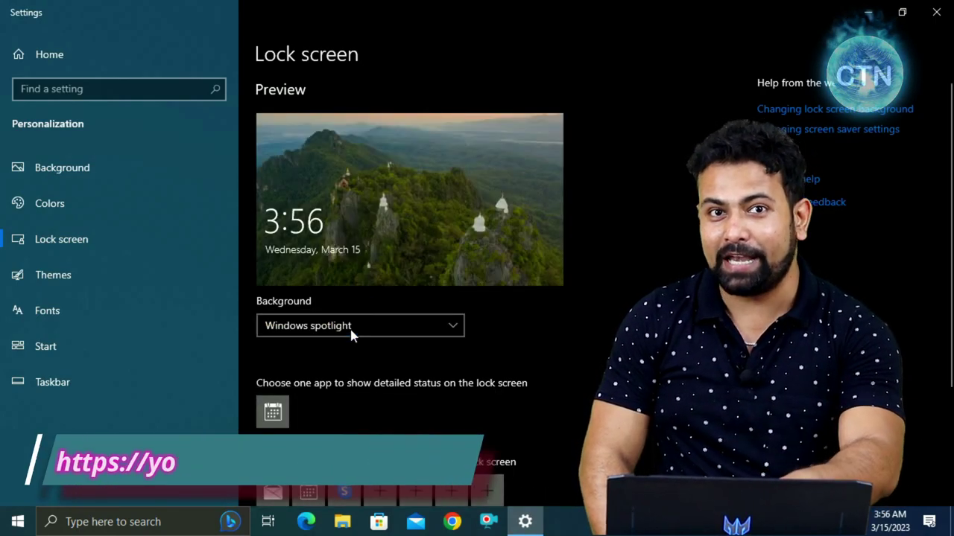
- Return to the desktop background settings and look through the available background types
{"action": "left_click", "coordinate": [73, 171]}
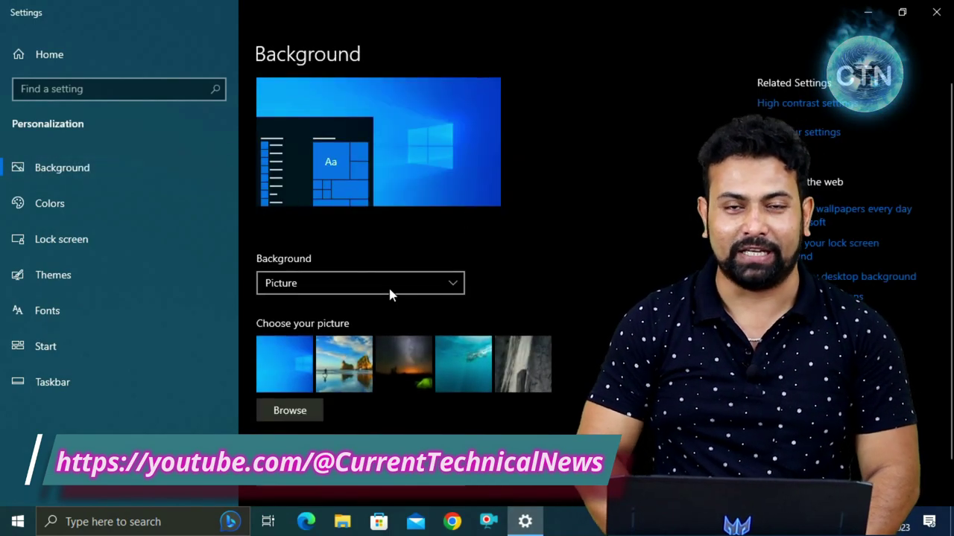
{"action": "left_click", "coordinate": [417, 289]}
{"action": "left_click", "coordinate": [358, 284]}
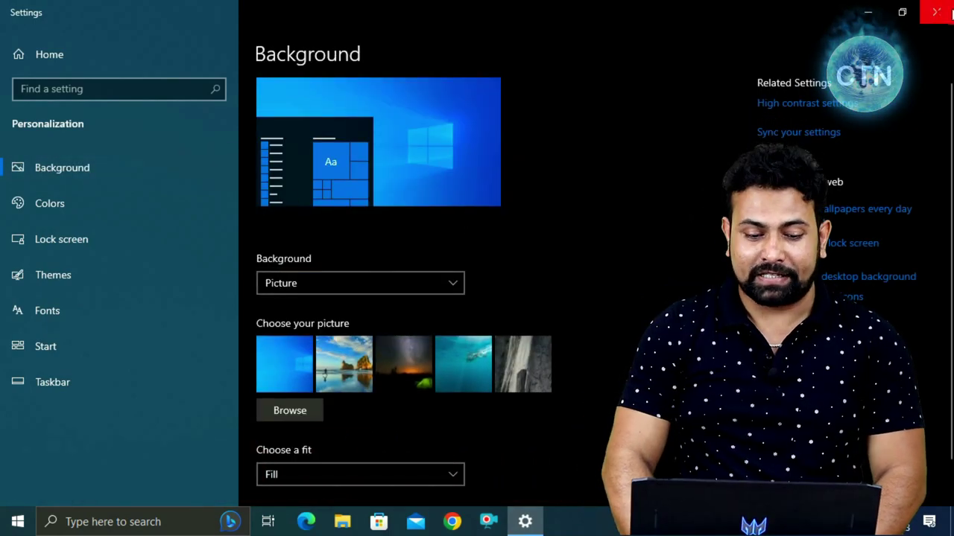
- Close the Settings window and refresh the desktop
{"action": "left_click", "coordinate": [950, 15]}
{"action": "right_click", "coordinate": [223, 88]}
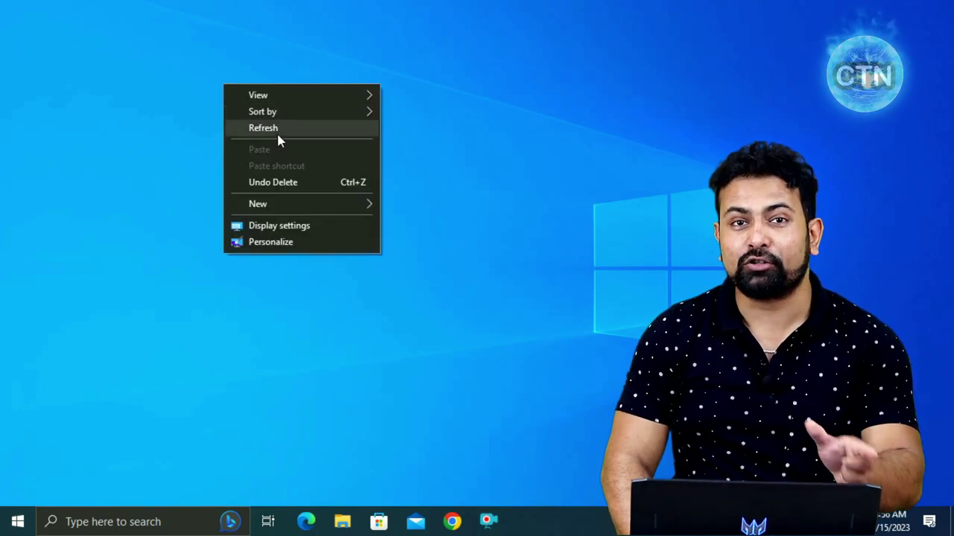
{"action": "left_click", "coordinate": [277, 131]}
{"action": "right_click", "coordinate": [278, 124]}
{"action": "left_click", "coordinate": [319, 168]}
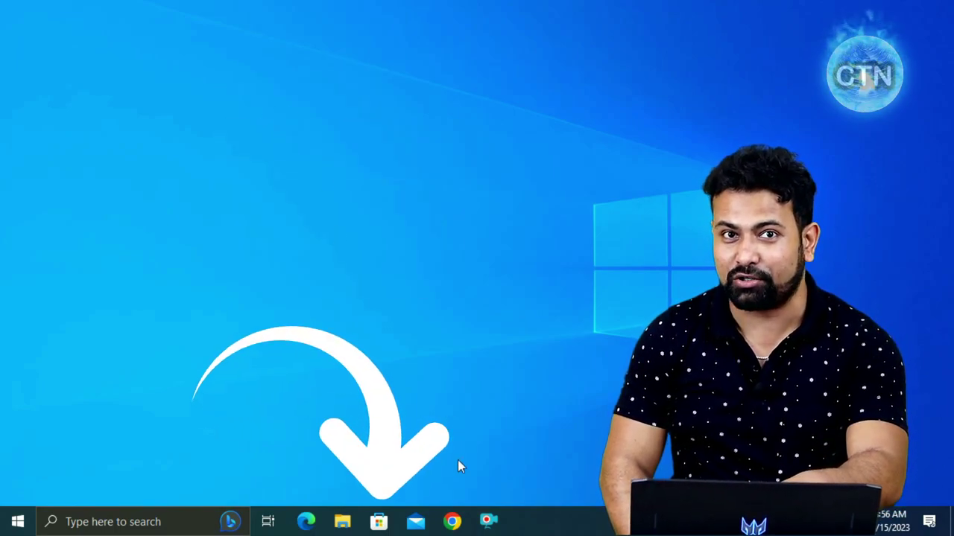
- Switch to Microsoft Store and search it for "theme"
{"action": "left_click", "coordinate": [380, 521]}
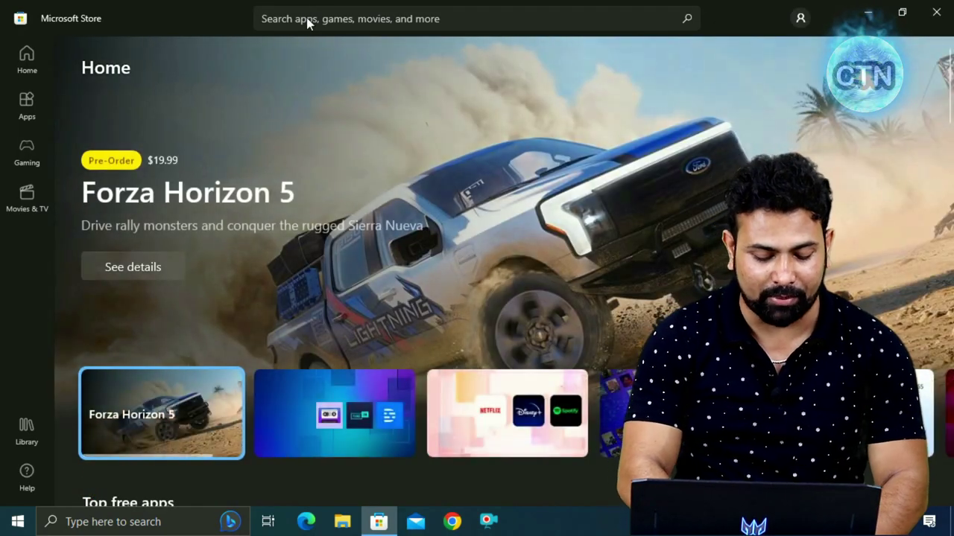
{"action": "scroll", "coordinate": [595, 298], "scroll_direction": "down", "scroll_amount": 4}
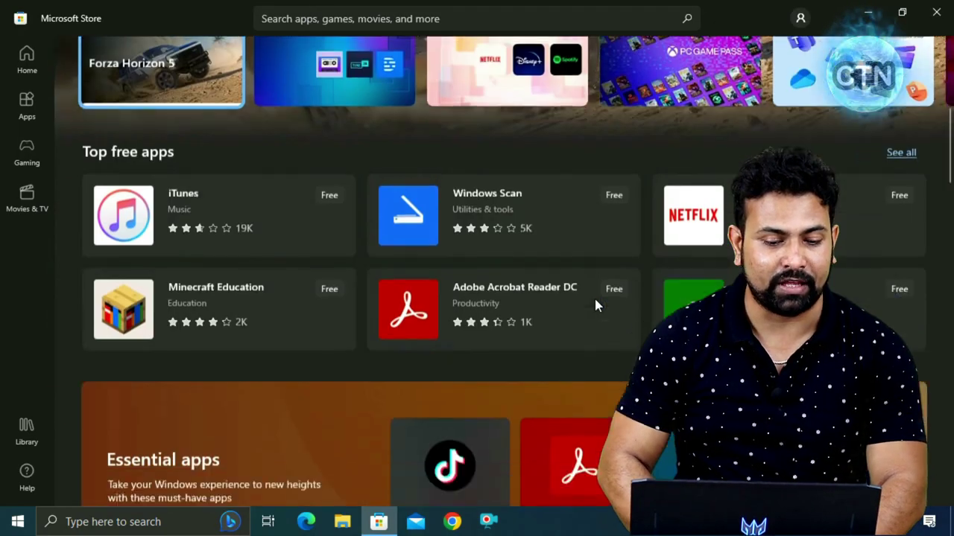
{"action": "scroll", "coordinate": [594, 297], "scroll_direction": "up", "scroll_amount": 4}
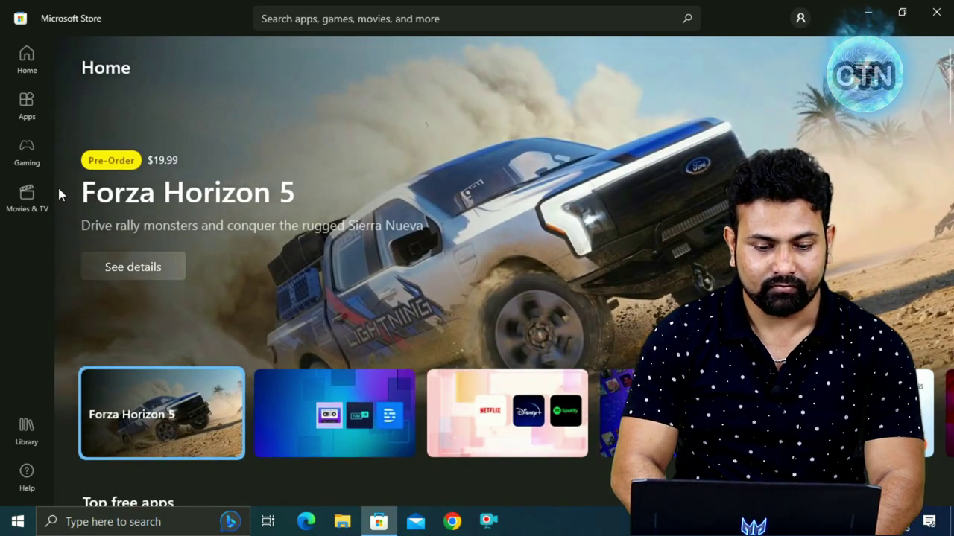
{"action": "left_click", "coordinate": [307, 21]}
{"action": "type", "text": "th"}
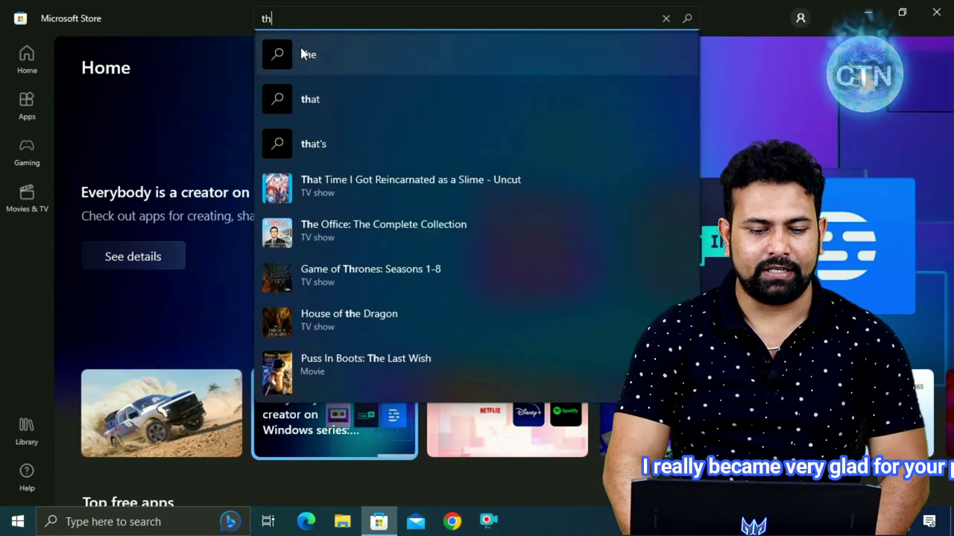
{"action": "type", "text": "e"}
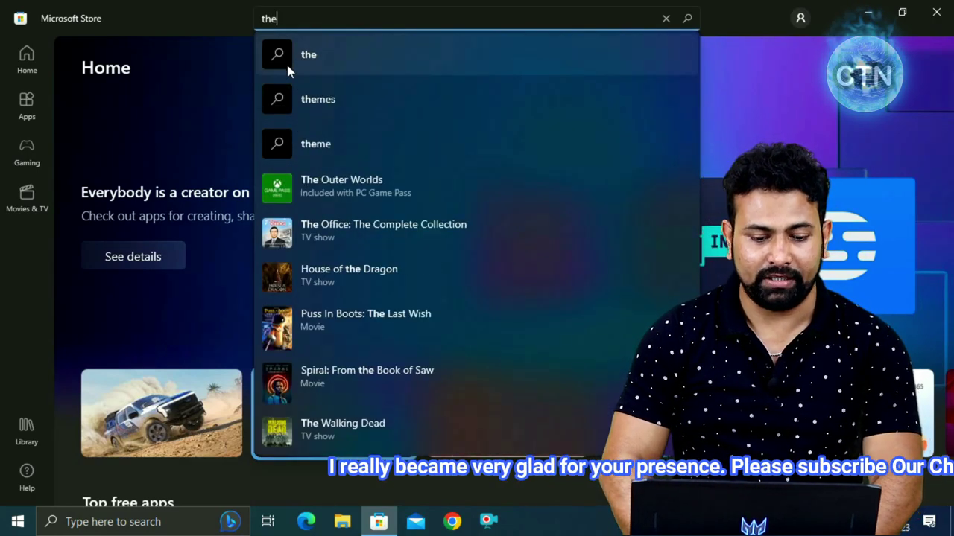
{"action": "left_click", "coordinate": [316, 144]}
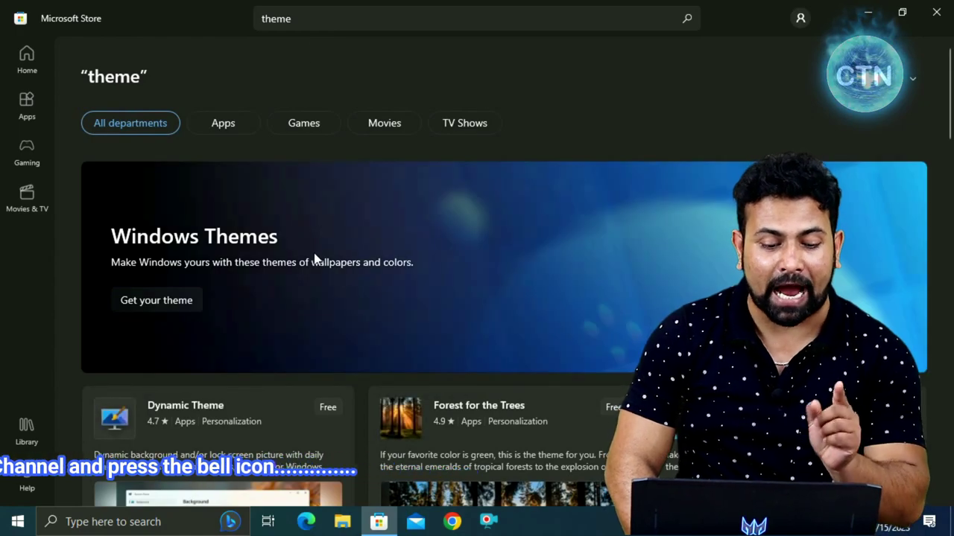
- Open the Dynamic Theme app's page from the search results and browse its screenshots
{"action": "scroll", "coordinate": [263, 306], "scroll_direction": "down", "scroll_amount": 3}
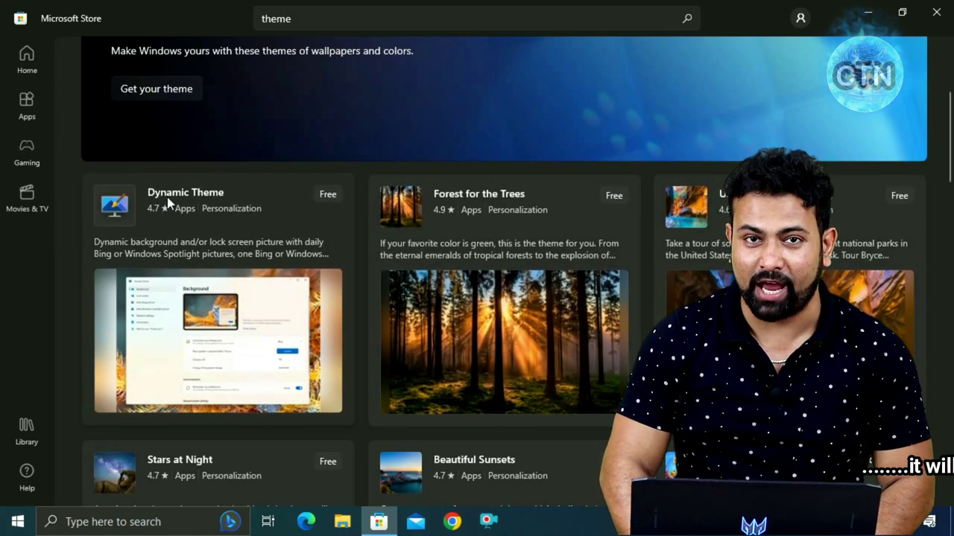
{"action": "left_click", "coordinate": [214, 198]}
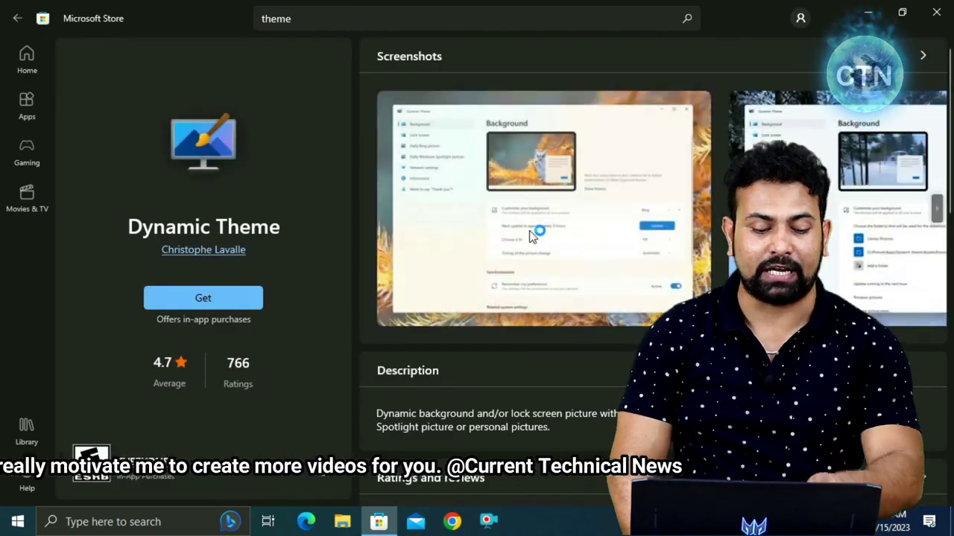
{"action": "left_click", "coordinate": [935, 208]}
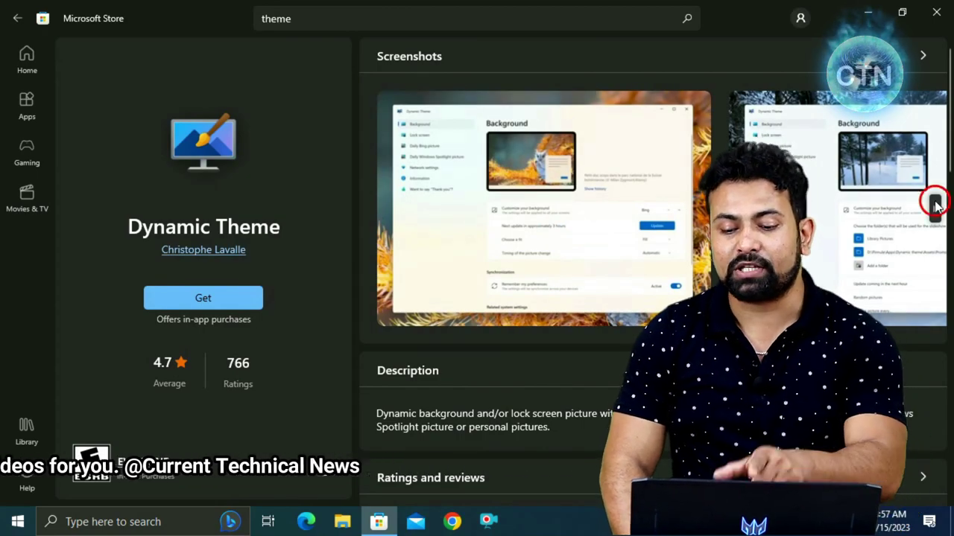
{"action": "left_click", "coordinate": [935, 208]}
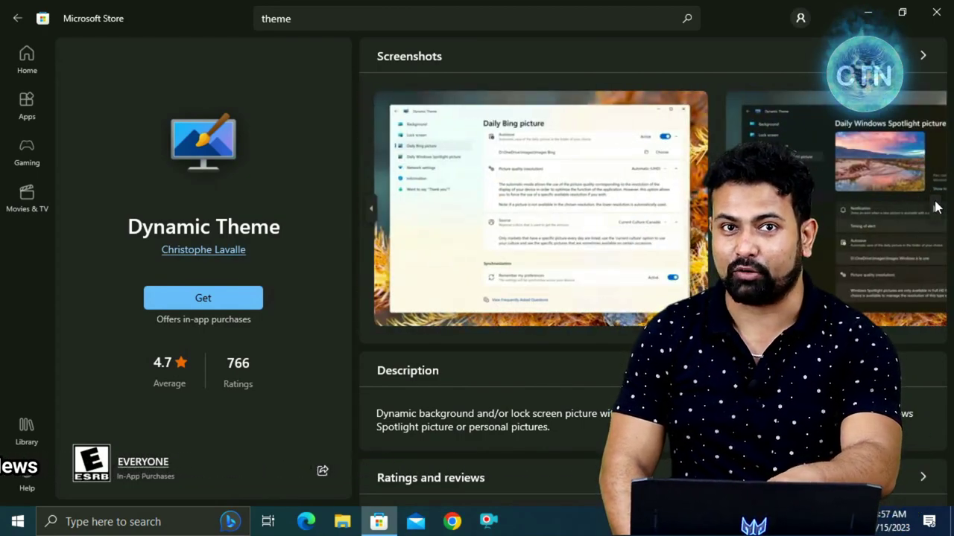
{"action": "left_click", "coordinate": [373, 206]}
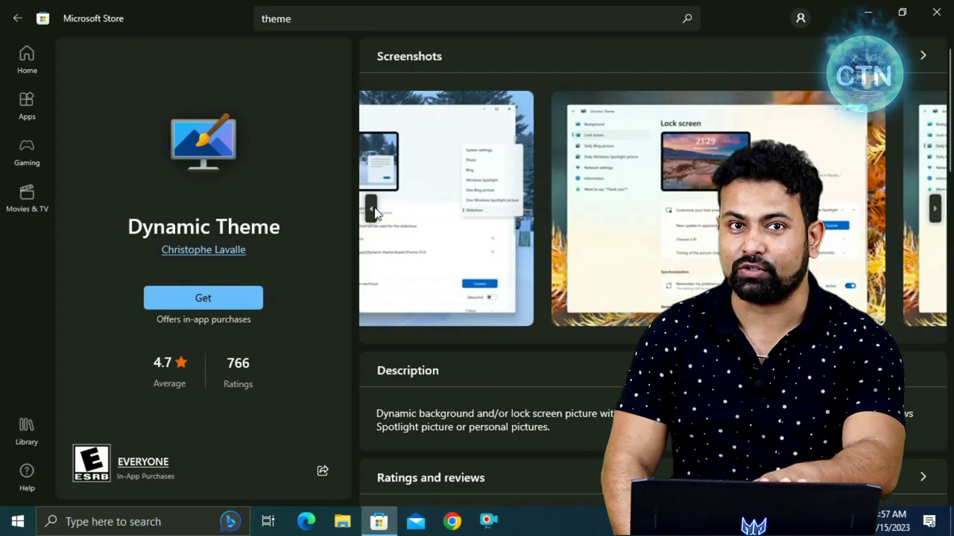
- Install the free Dynamic Theme app and launch it
{"action": "left_click", "coordinate": [205, 301]}
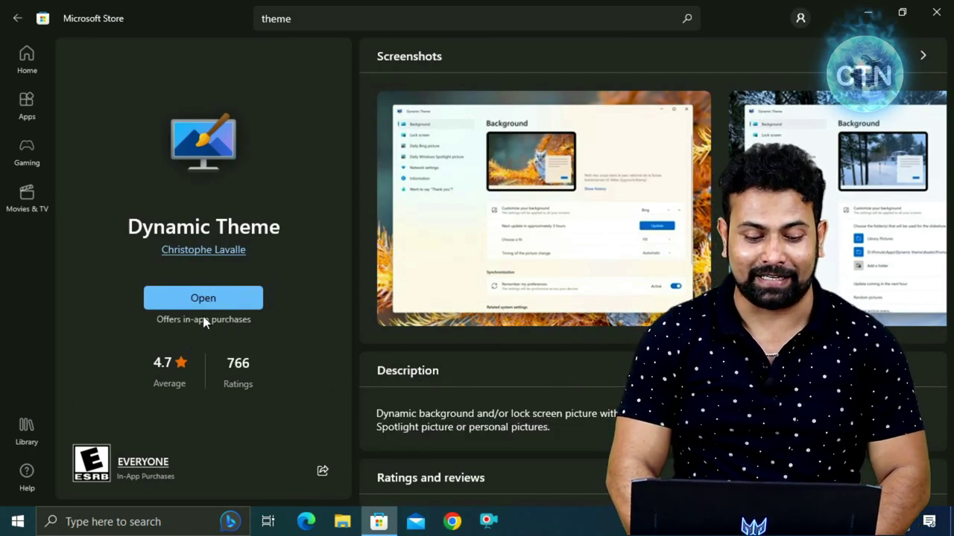
{"action": "left_click", "coordinate": [216, 298]}
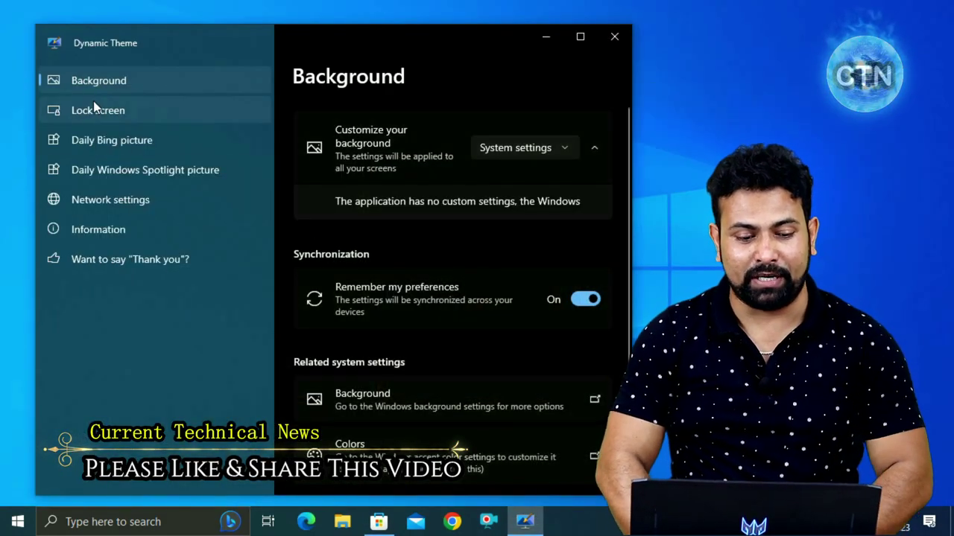
- Set the desktop background source to Windows Spotlight in Dynamic Theme
{"action": "left_click", "coordinate": [96, 82]}
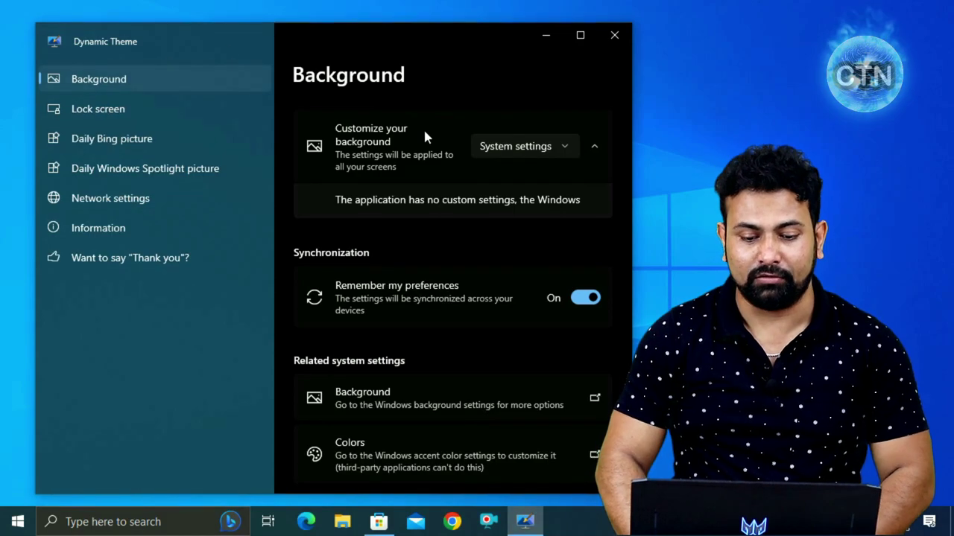
{"action": "left_click", "coordinate": [547, 145]}
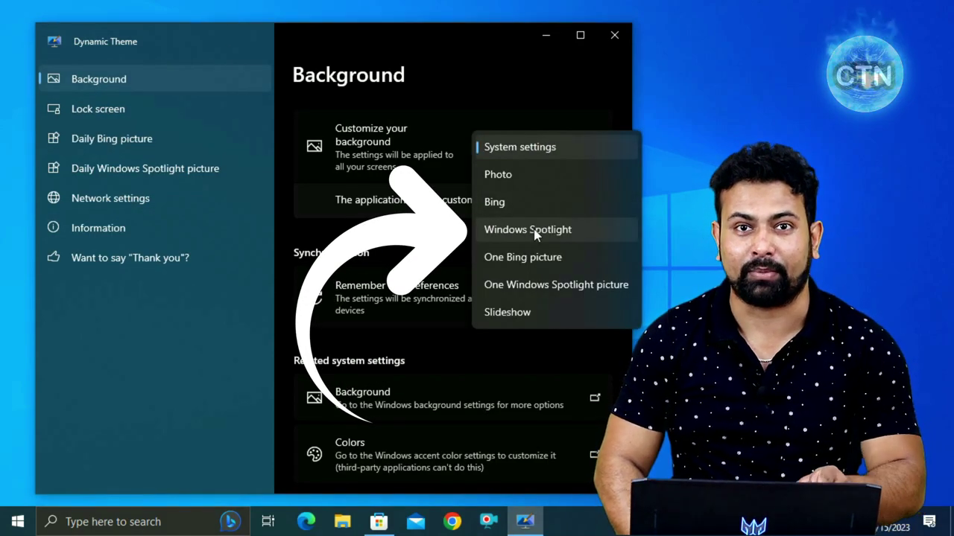
{"action": "left_click", "coordinate": [544, 231]}
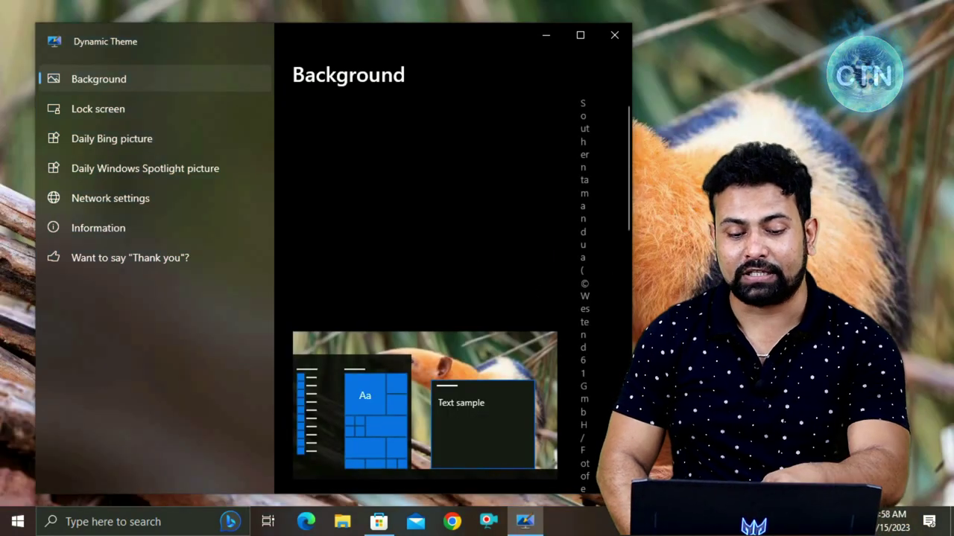
- Minimize the Dynamic Theme window and refresh the desktop several times to view the applied wallpaper
{"action": "left_click", "coordinate": [546, 37]}
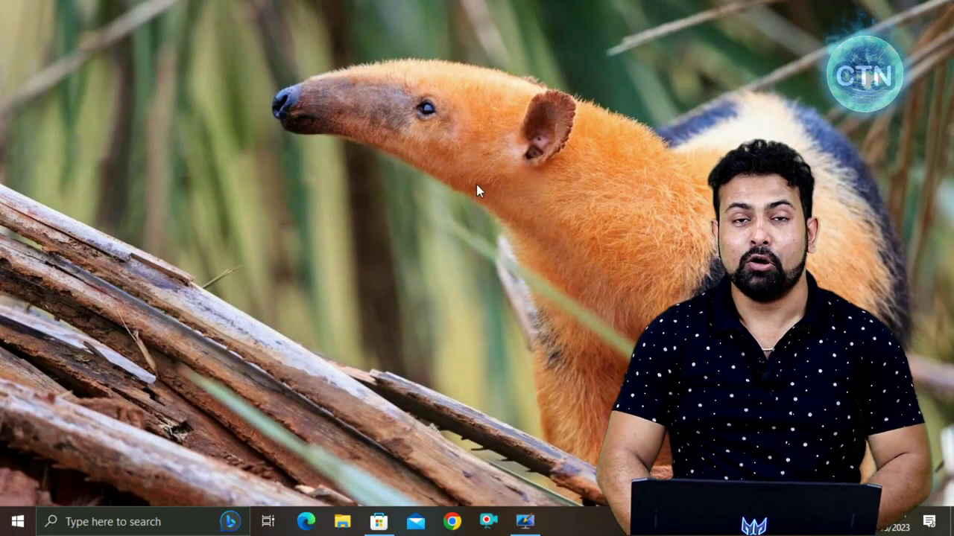
{"action": "right_click", "coordinate": [321, 102]}
{"action": "left_click", "coordinate": [362, 147]}
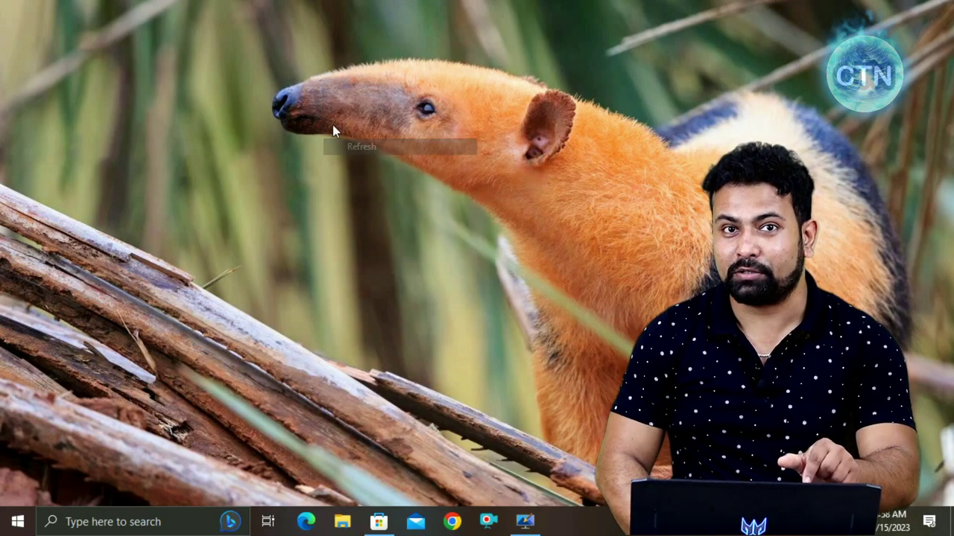
{"action": "right_click", "coordinate": [332, 124]}
{"action": "left_click", "coordinate": [363, 161]}
{"action": "right_click", "coordinate": [333, 117]}
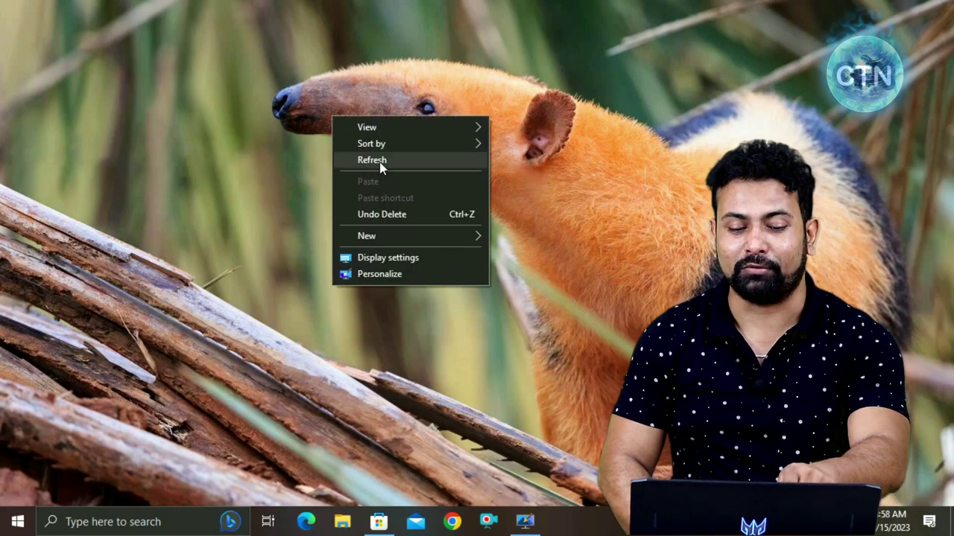
{"action": "left_click", "coordinate": [380, 169]}
- Restore the Dynamic Theme window and review the background's update, fit, picture timing and synchronization settings
{"action": "left_click", "coordinate": [525, 522]}
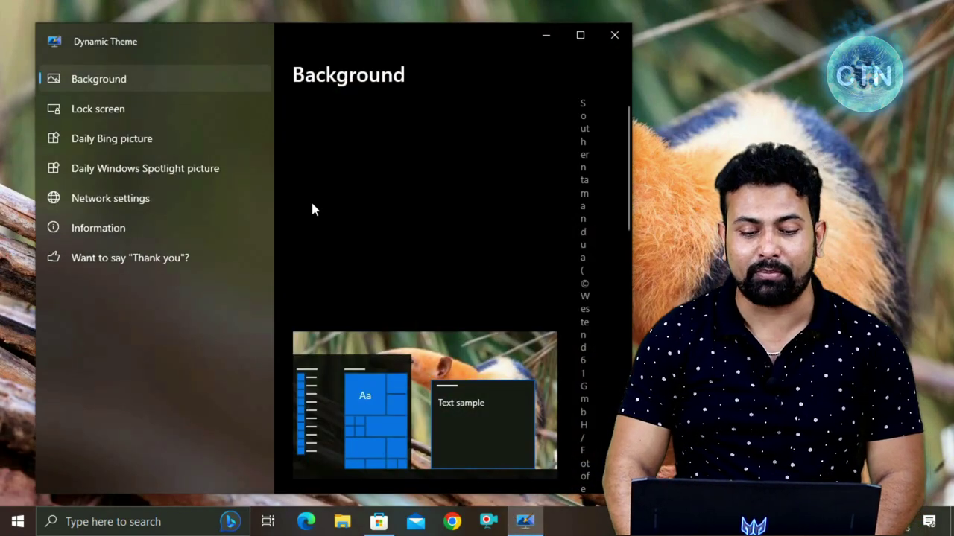
{"action": "scroll", "coordinate": [347, 247], "scroll_direction": "down", "scroll_amount": 5}
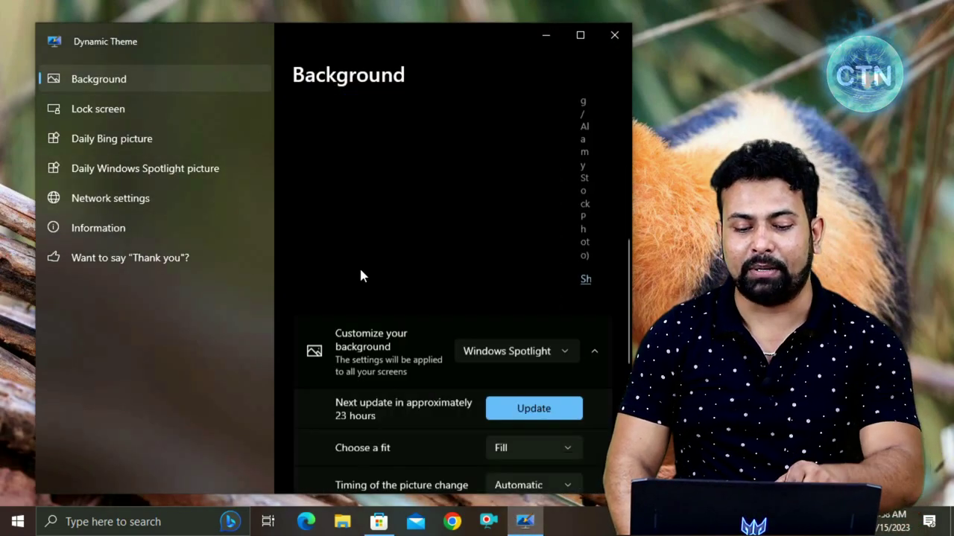
{"action": "scroll", "coordinate": [365, 272], "scroll_direction": "down", "scroll_amount": 3}
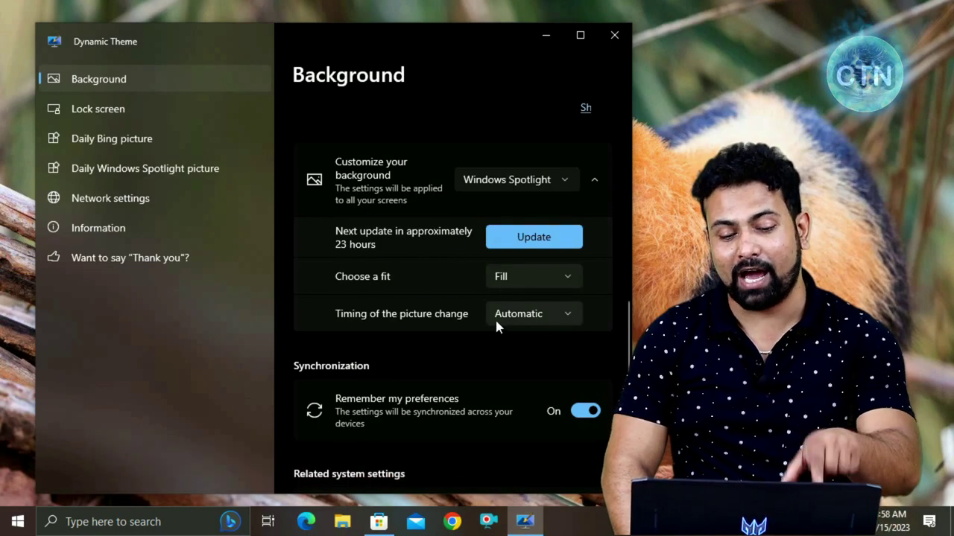
{"action": "scroll", "coordinate": [497, 327], "scroll_direction": "down", "scroll_amount": 5}
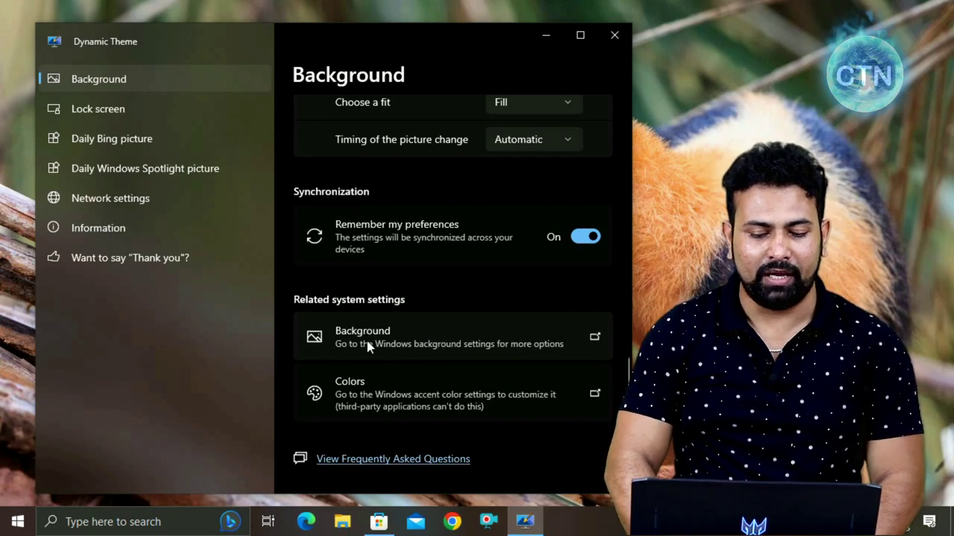
{"action": "scroll", "coordinate": [442, 325], "scroll_direction": "up", "scroll_amount": 7}
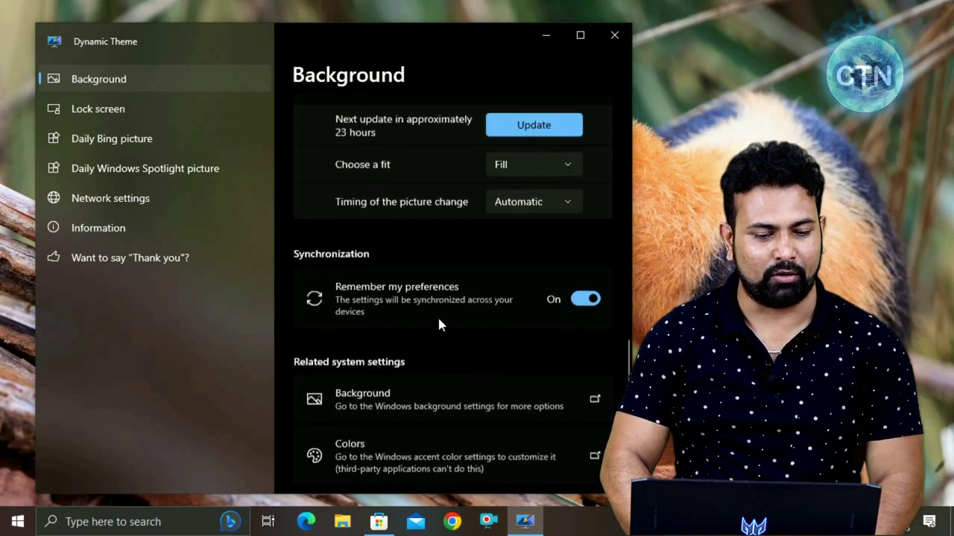
- Set the lock screen's picture source to Windows Spotlight in Dynamic Theme
{"action": "left_click", "coordinate": [94, 108]}
{"action": "left_click", "coordinate": [551, 131]}
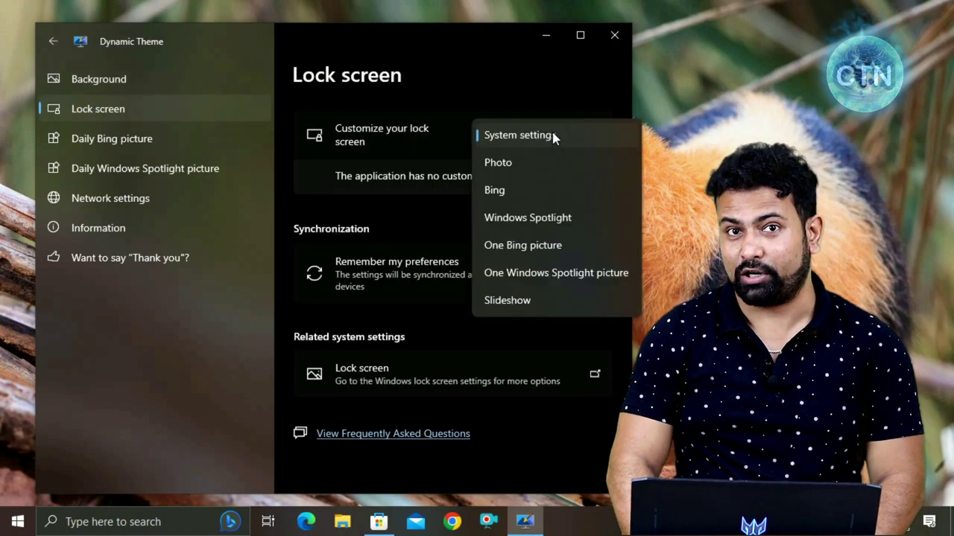
{"action": "left_click", "coordinate": [509, 217]}
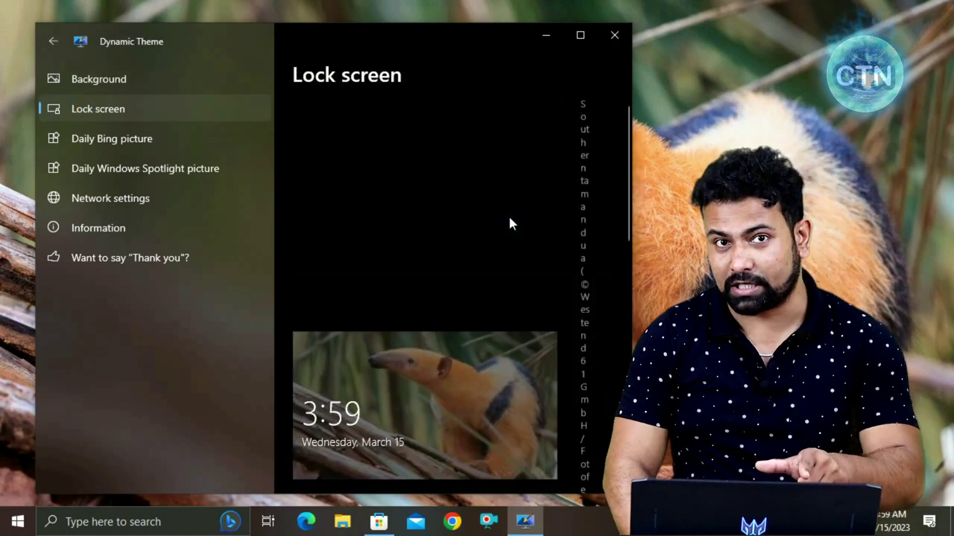
- Review the Daily Bing picture settings for notification, dynamic tile, autosave, picture quality and regional source, including the available resolutions
{"action": "left_click", "coordinate": [123, 140]}
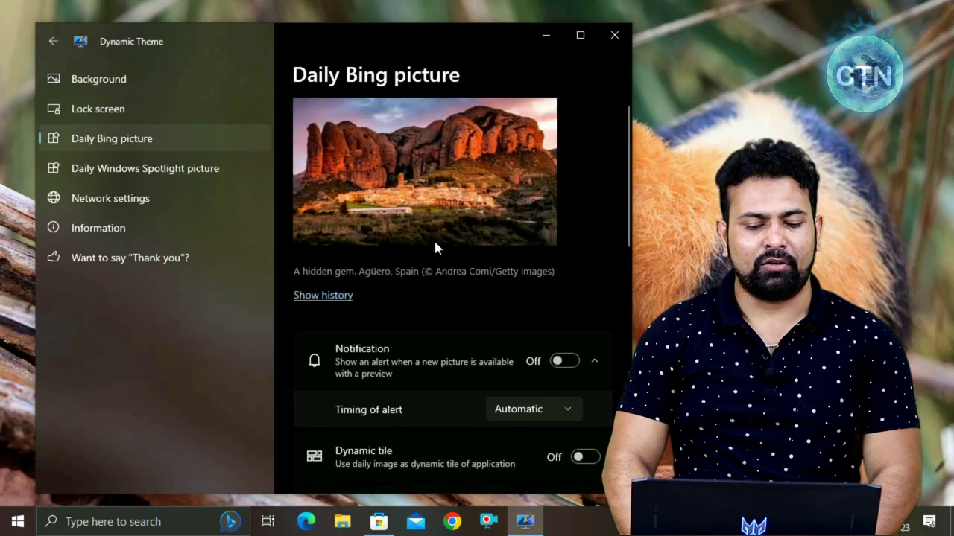
{"action": "scroll", "coordinate": [394, 293], "scroll_direction": "down", "scroll_amount": 3}
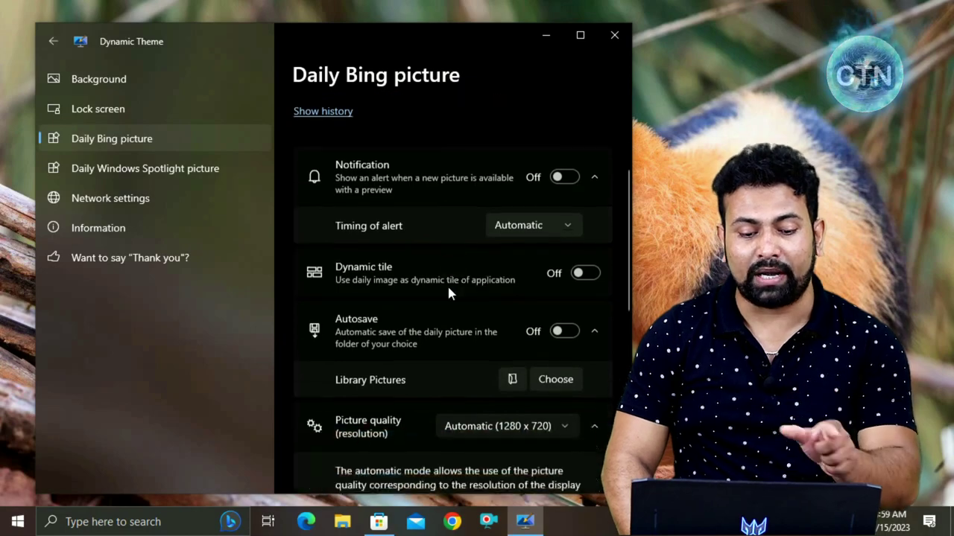
{"action": "scroll", "coordinate": [494, 284], "scroll_direction": "down", "scroll_amount": 3}
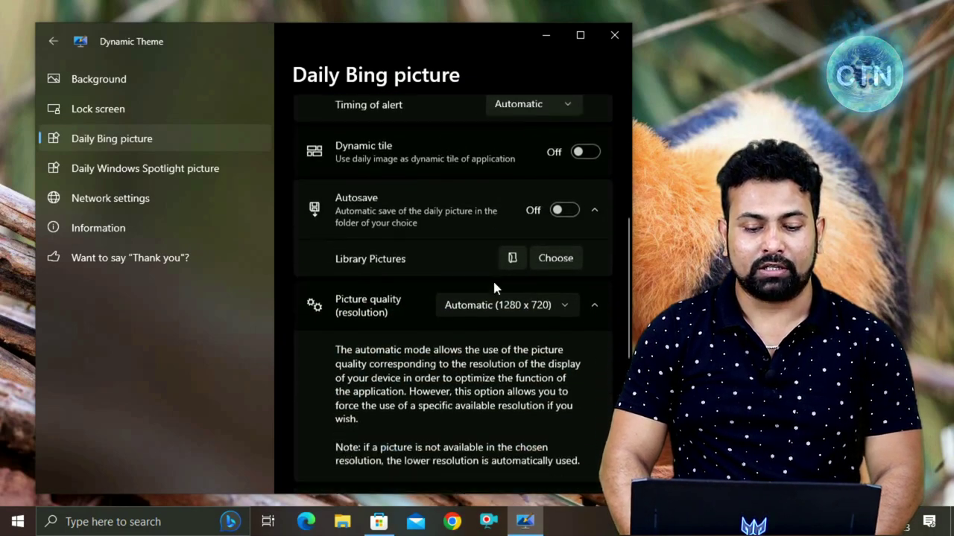
{"action": "left_click", "coordinate": [560, 192]}
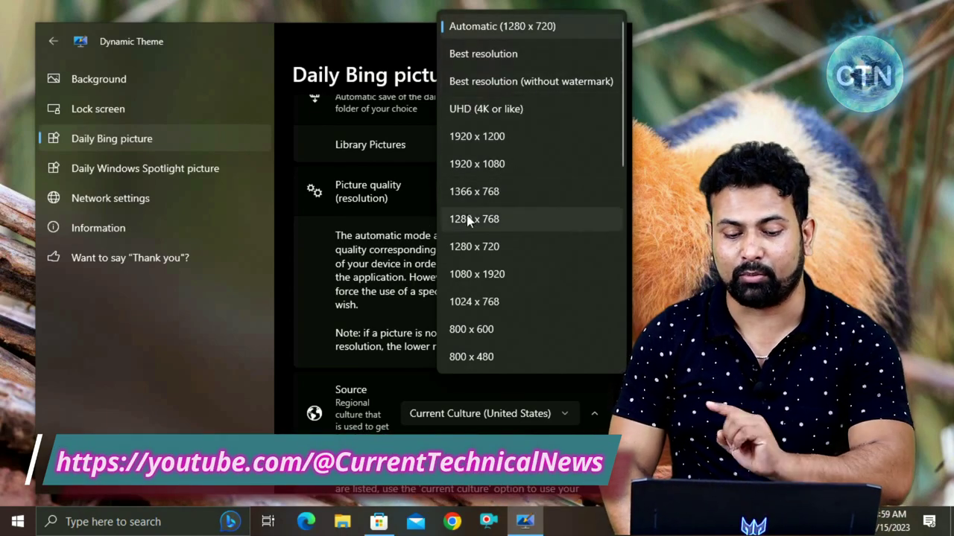
{"action": "left_click", "coordinate": [295, 238]}
{"action": "scroll", "coordinate": [335, 246], "scroll_direction": "down", "scroll_amount": 3}
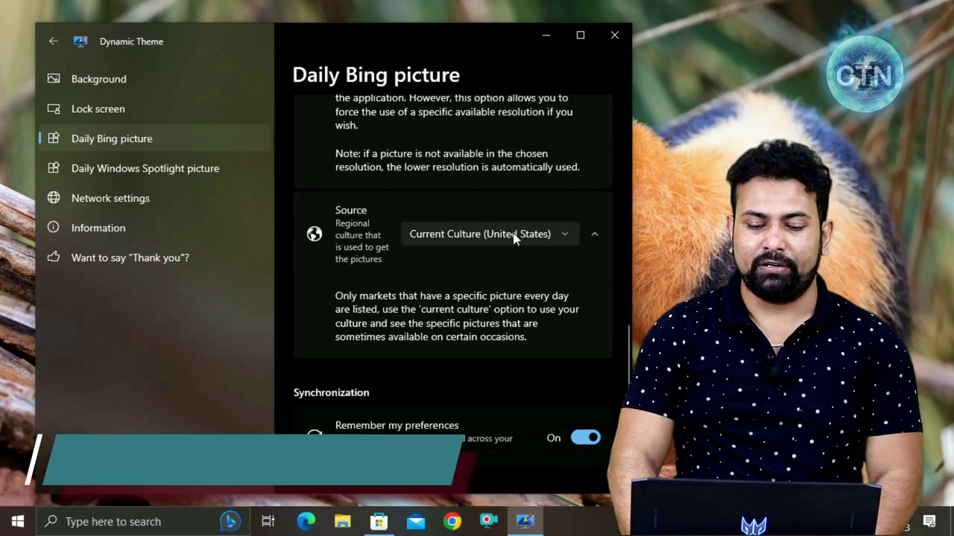
{"action": "scroll", "coordinate": [445, 338], "scroll_direction": "up", "scroll_amount": 3}
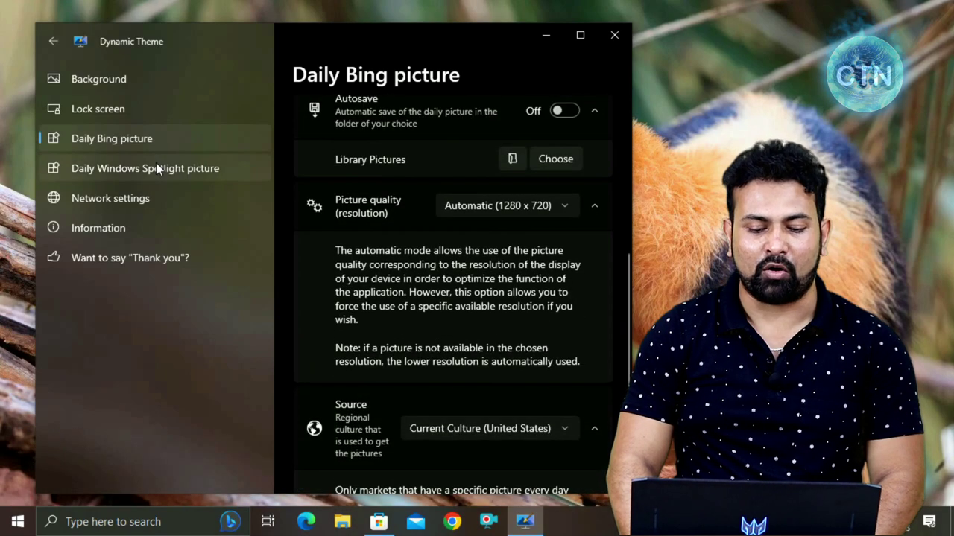
- Look through the Daily Windows Spotlight picture, network, information and donation pages, then return to the Background settings
{"action": "left_click", "coordinate": [155, 166]}
{"action": "scroll", "coordinate": [418, 254], "scroll_direction": "down", "scroll_amount": 2}
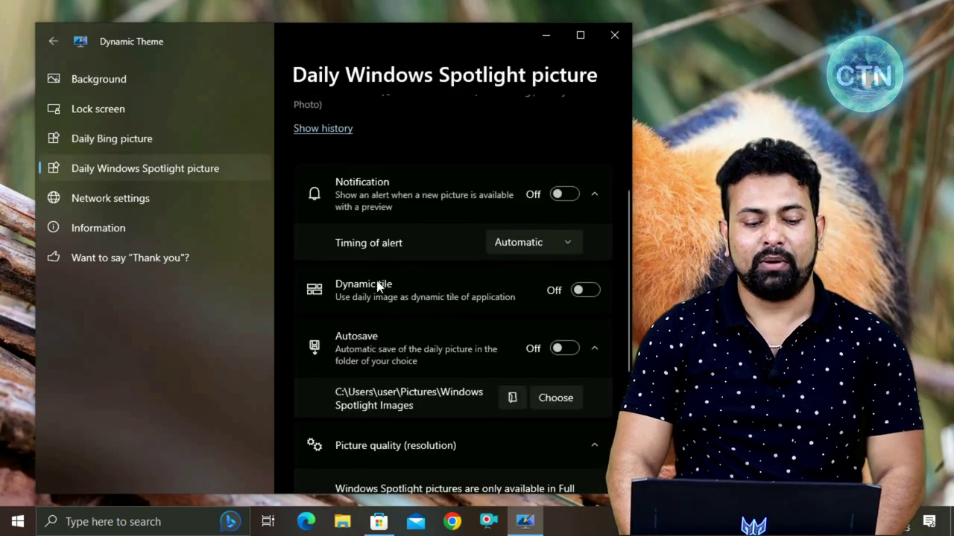
{"action": "left_click", "coordinate": [161, 206]}
{"action": "left_click", "coordinate": [122, 231]}
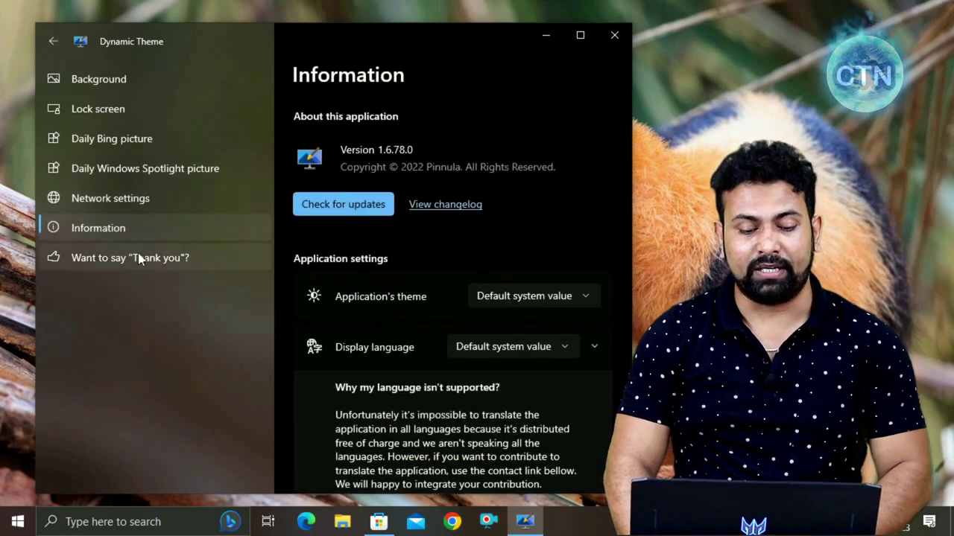
{"action": "left_click", "coordinate": [153, 260]}
{"action": "left_click", "coordinate": [120, 82]}
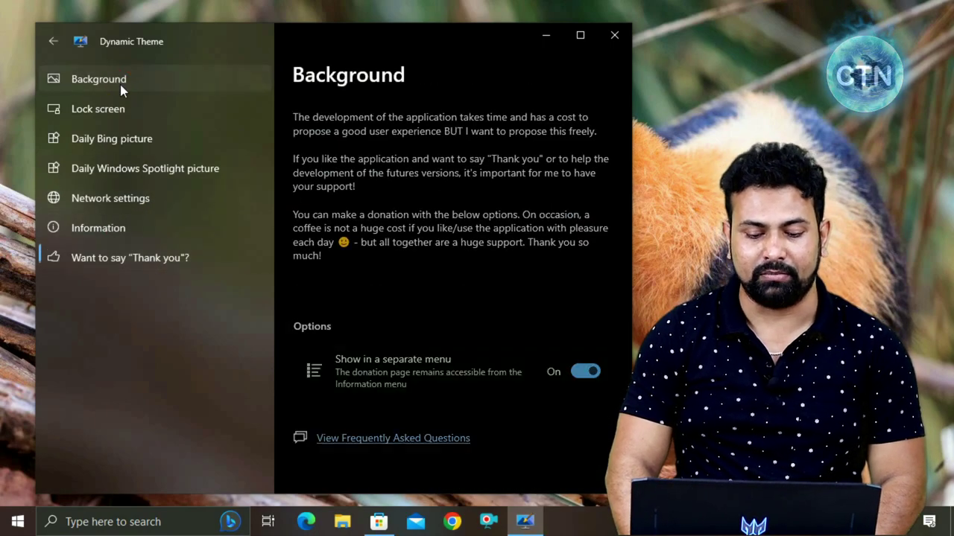
{"action": "scroll", "coordinate": [454, 341], "scroll_direction": "down", "scroll_amount": 3}
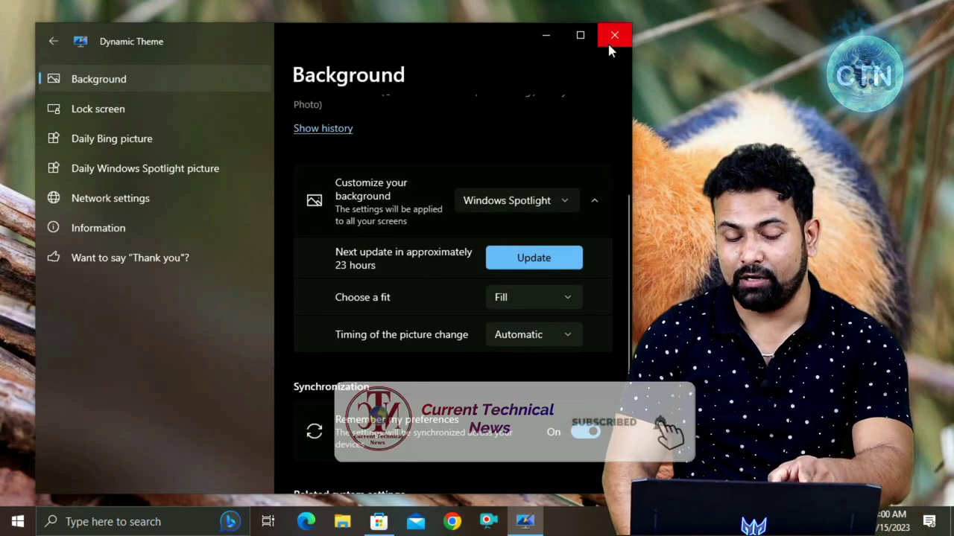
- Minimize Dynamic Theme, refresh the desktop to view the wallpaper, and restore the window
{"action": "left_click", "coordinate": [546, 35]}
{"action": "right_click", "coordinate": [312, 107]}
{"action": "left_click", "coordinate": [350, 149]}
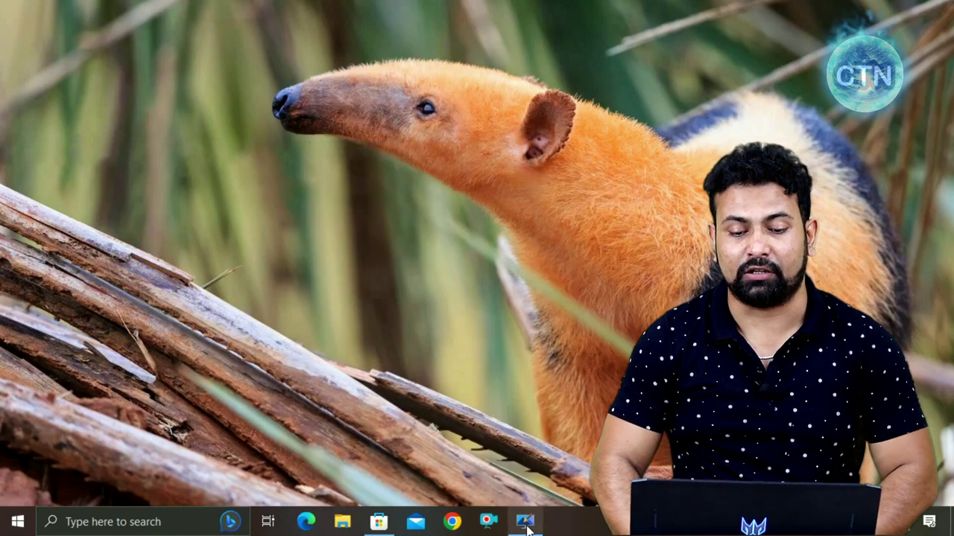
{"action": "left_click", "coordinate": [525, 521]}
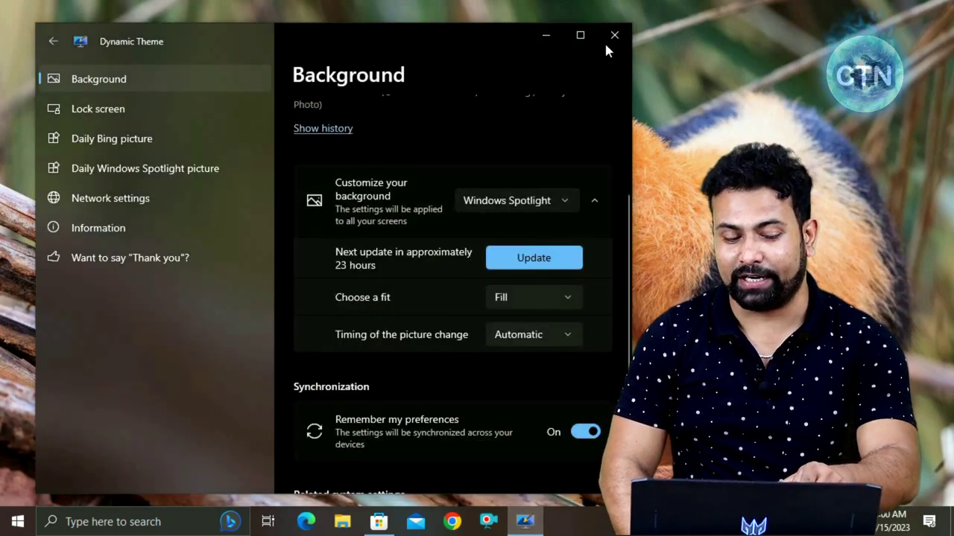
- Close Dynamic Theme and refresh the desktop twice to check the Spotlight wallpaper
{"action": "left_click", "coordinate": [612, 37]}
{"action": "right_click", "coordinate": [249, 88]}
{"action": "left_click", "coordinate": [260, 132]}
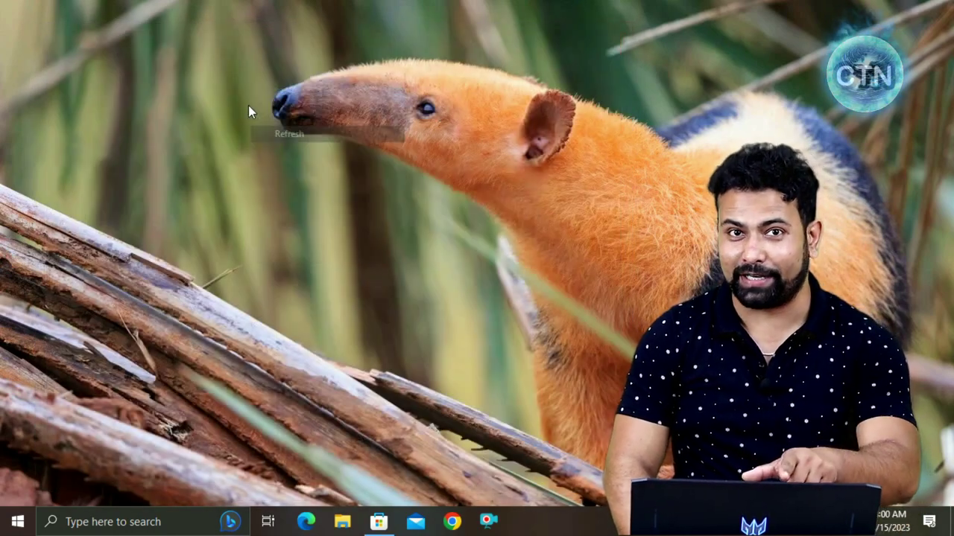
{"action": "right_click", "coordinate": [248, 106]}
{"action": "left_click", "coordinate": [290, 149]}
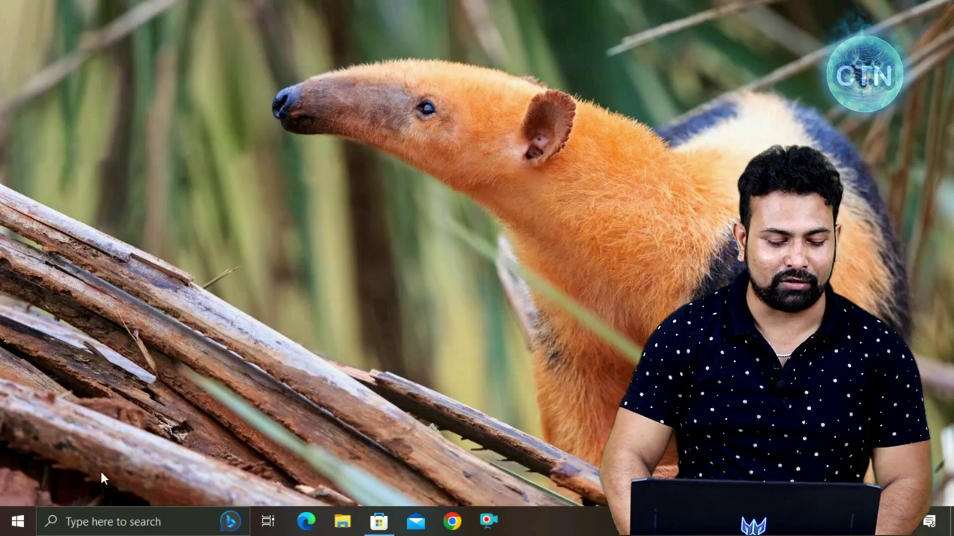
- Relaunch Dynamic Theme, view the background source options without changing them, and close the app
{"action": "left_click", "coordinate": [16, 527]}
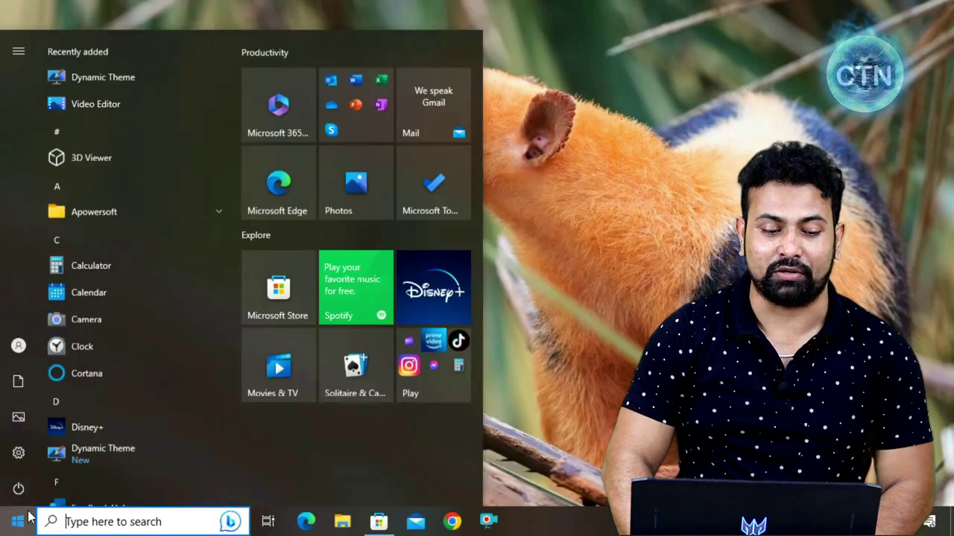
{"action": "left_click", "coordinate": [115, 77]}
{"action": "left_click", "coordinate": [113, 75]}
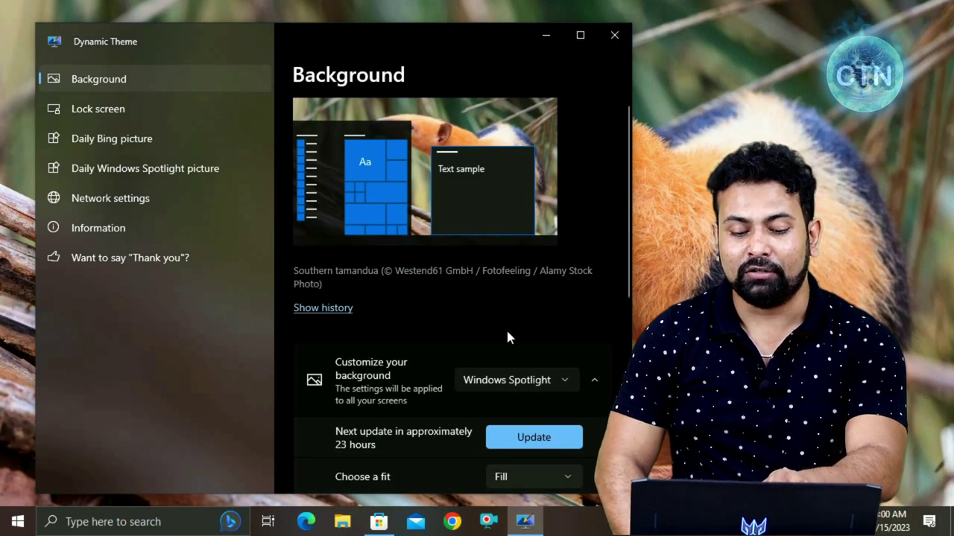
{"action": "scroll", "coordinate": [522, 328], "scroll_direction": "down", "scroll_amount": 1}
{"action": "left_click", "coordinate": [552, 318]}
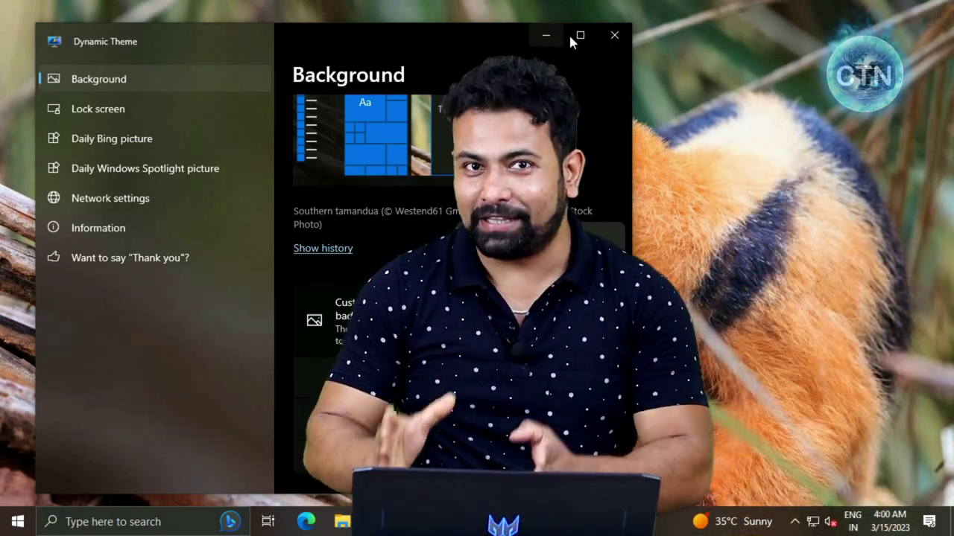
{"action": "left_click", "coordinate": [614, 36]}
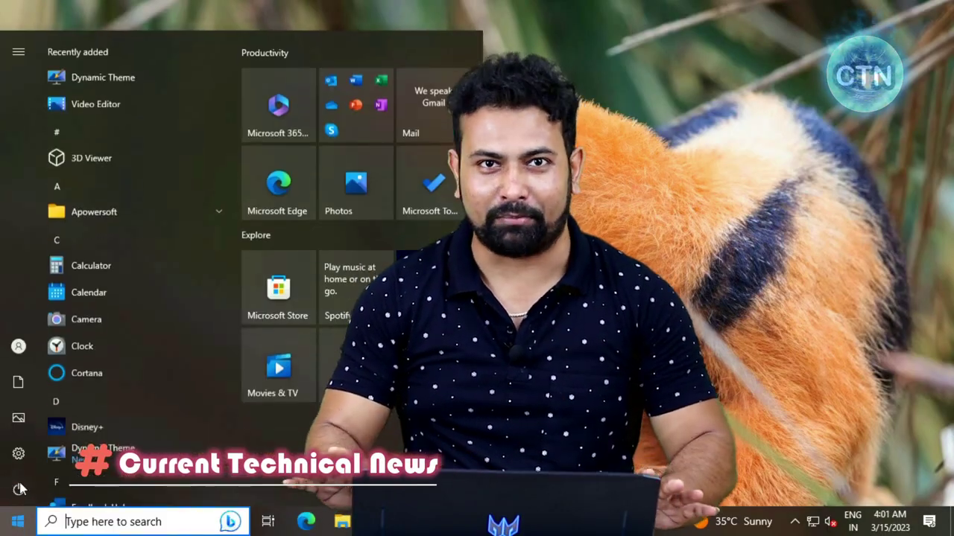
{"action": "scroll", "coordinate": [134, 313], "scroll_direction": "down", "scroll_amount": 2}
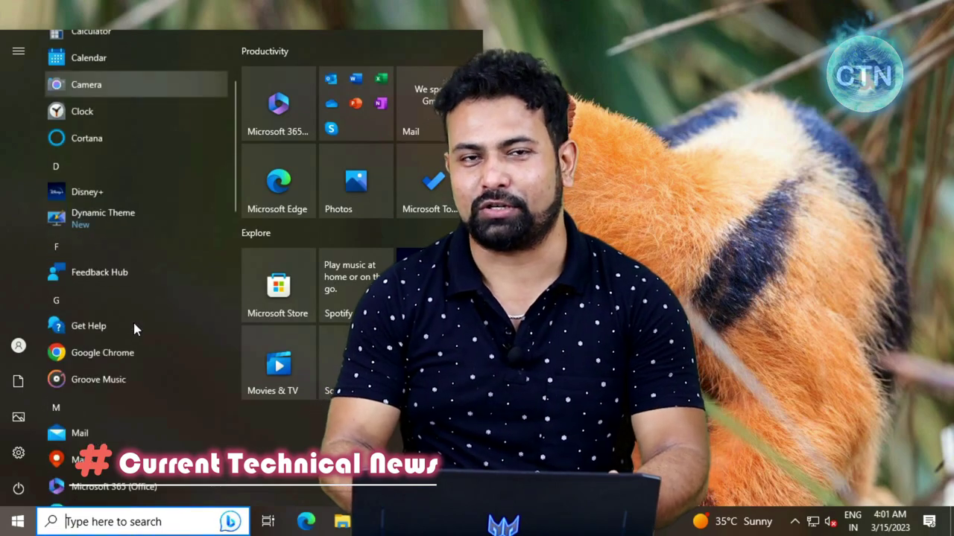
{"action": "scroll", "coordinate": [134, 323], "scroll_direction": "down", "scroll_amount": 1}
{"action": "scroll", "coordinate": [134, 326], "scroll_direction": "up", "scroll_amount": 3}
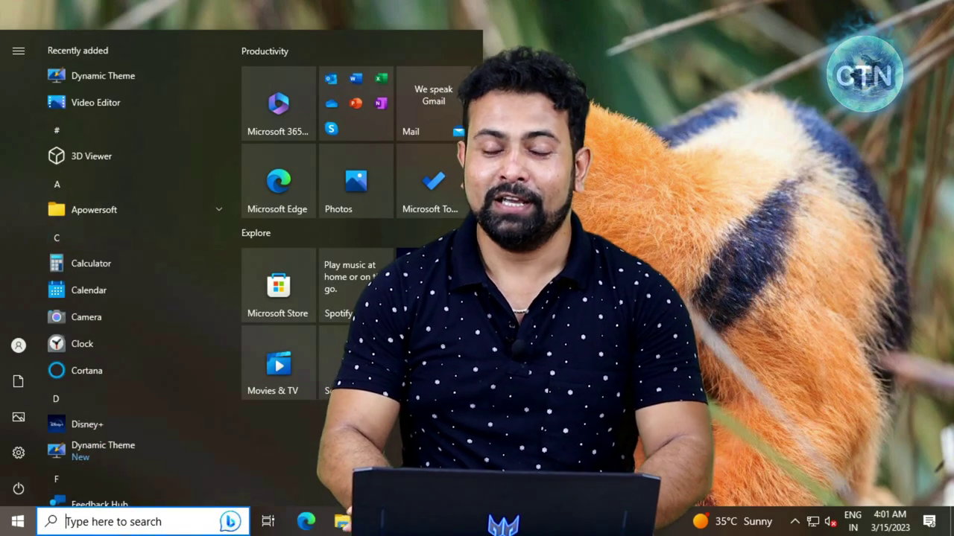
{"action": "key", "text": "Escape"}
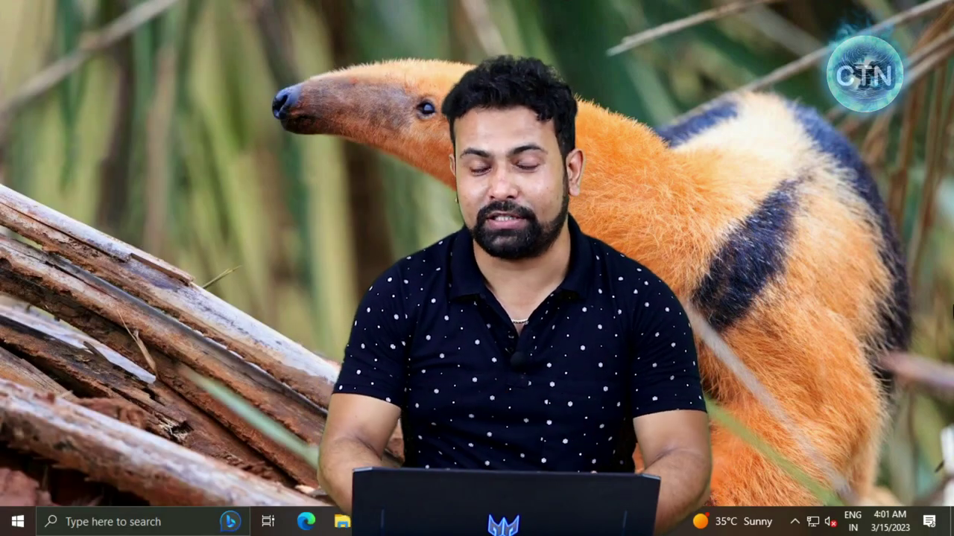